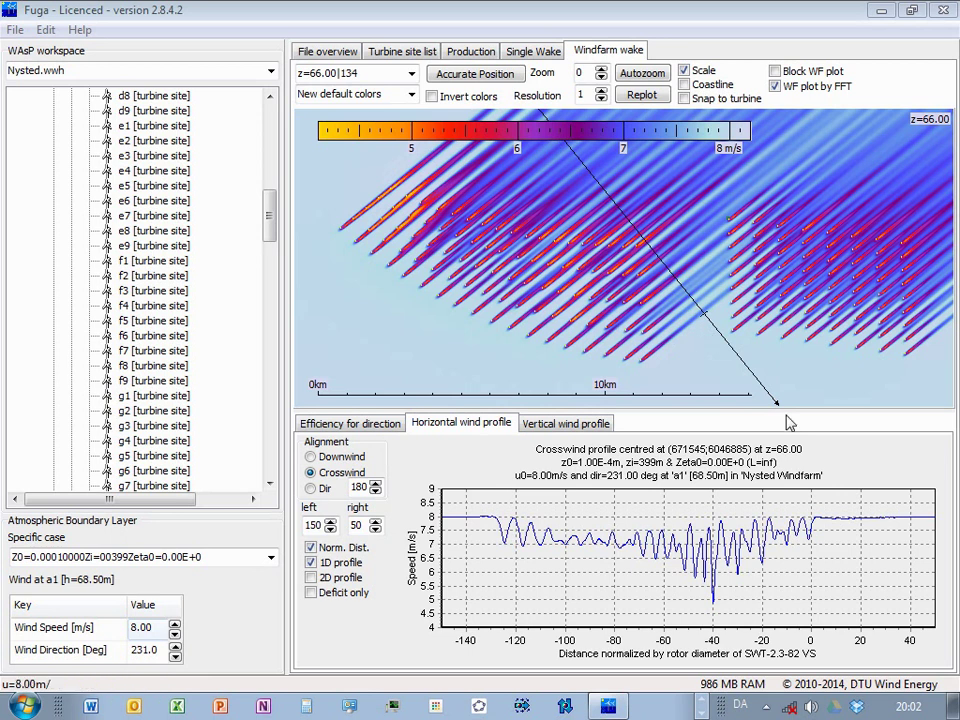
# Set the crosswind profile's left extent to 141 and recentre the profile in the gap between the two wind farms.
pyautogui.click(706, 323)
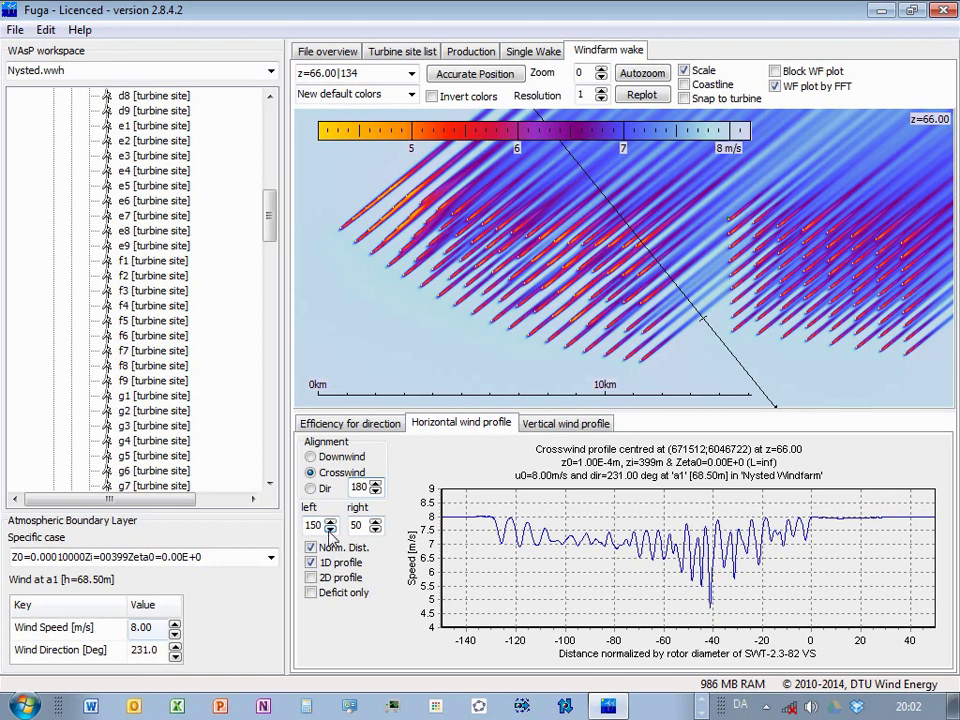
pyautogui.click(330, 530)
pyautogui.click(330, 530)
pyautogui.click(330, 530)
pyautogui.click(330, 530)
pyautogui.click(330, 530)
pyautogui.click(330, 530)
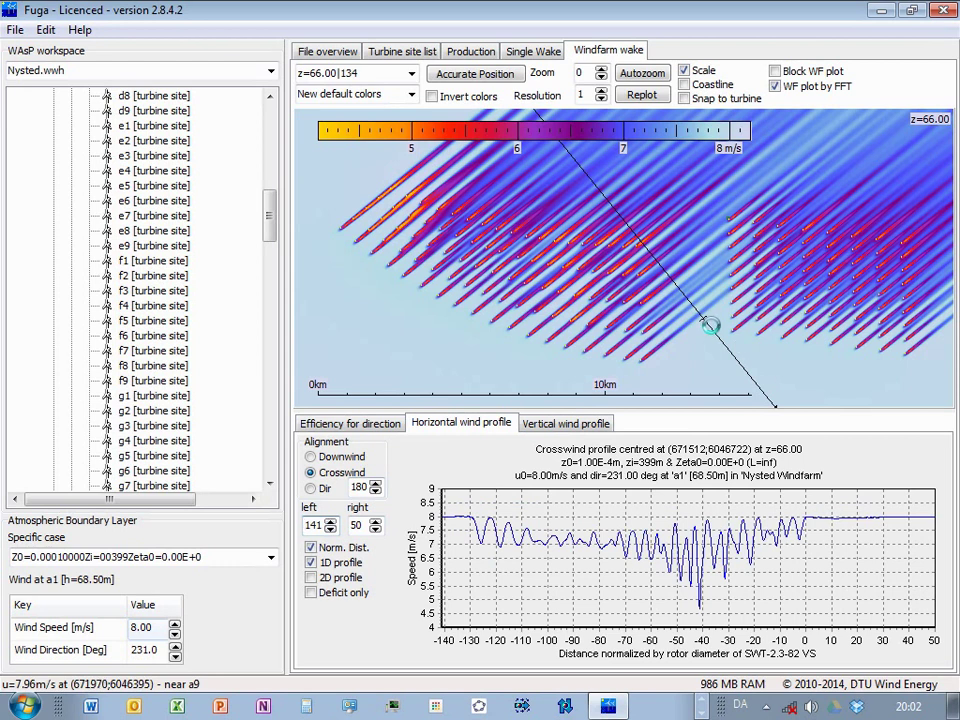
pyautogui.click(709, 289)
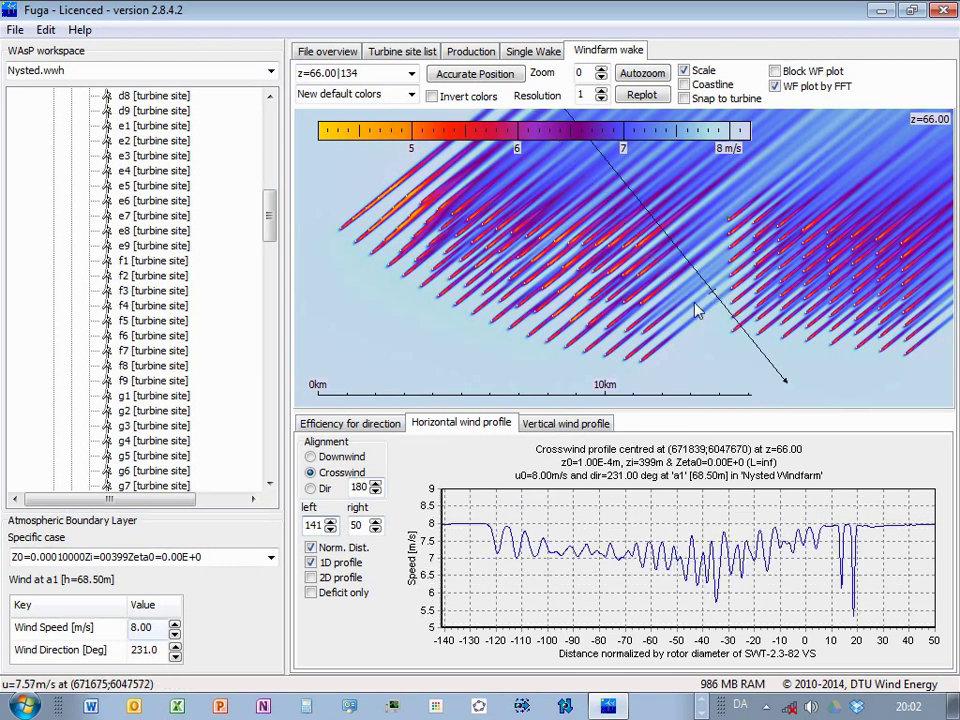
pyautogui.click(712, 316)
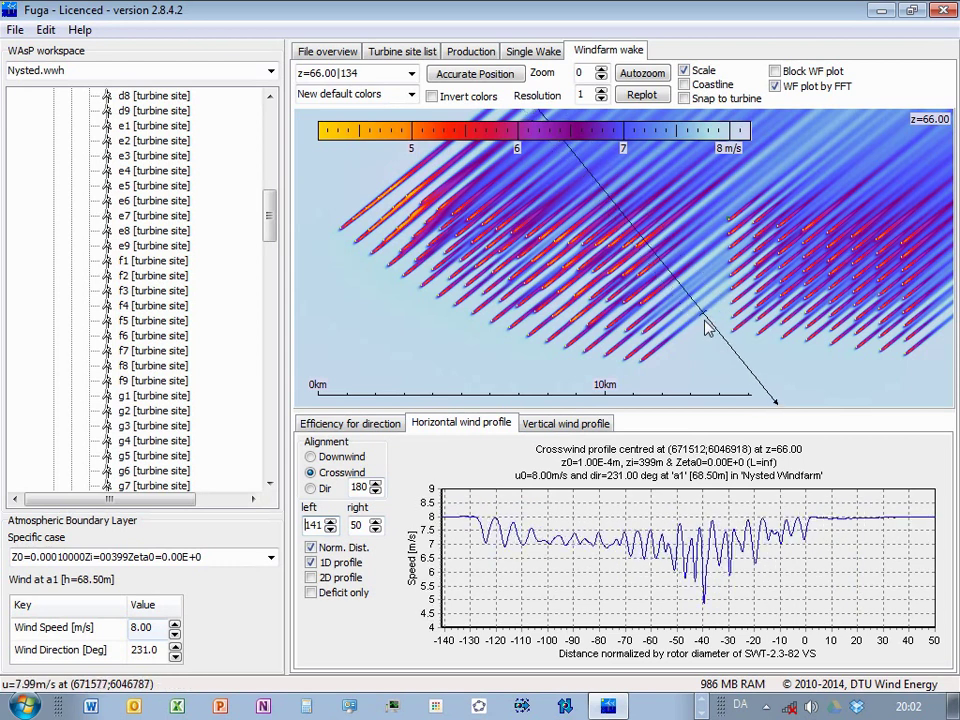
# Open the accurate profile position settings and choose turbine M18 as the reference site.
pyautogui.click(496, 76)
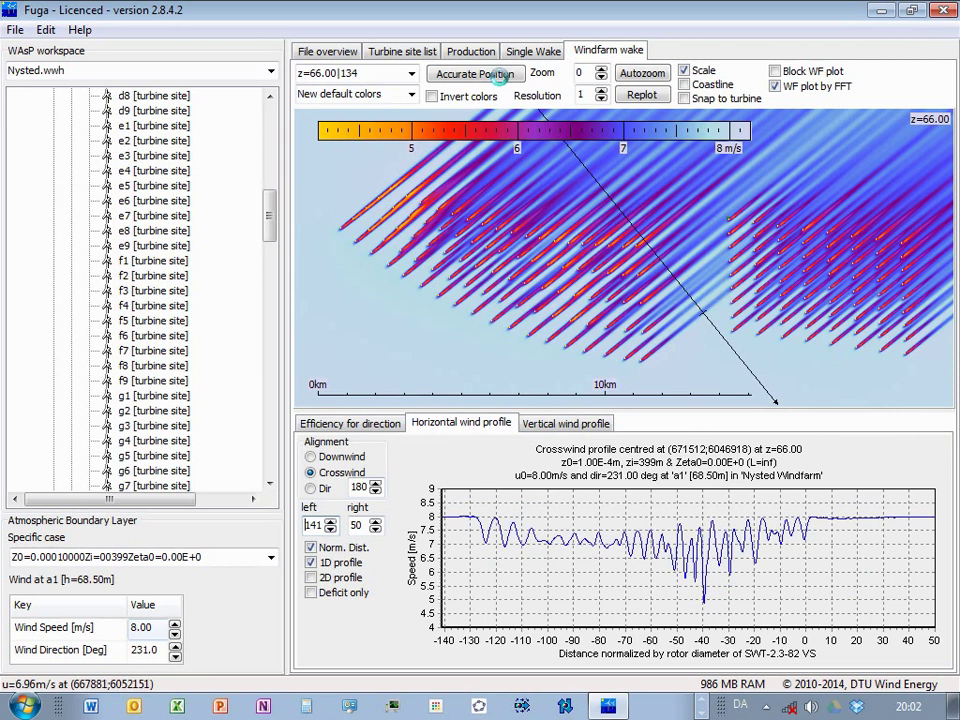
pyautogui.click(638, 361)
pyautogui.click(460, 76)
pyautogui.click(251, 274)
pyautogui.moveTo(254, 336)
pyautogui.mouseDown()
pyautogui.moveTo(252, 312)
pyautogui.moveTo(251, 338)
pyautogui.mouseUp()
pyautogui.click(251, 374)
pyautogui.click(251, 374)
pyautogui.click(251, 374)
pyautogui.click(251, 374)
pyautogui.click(182, 377)
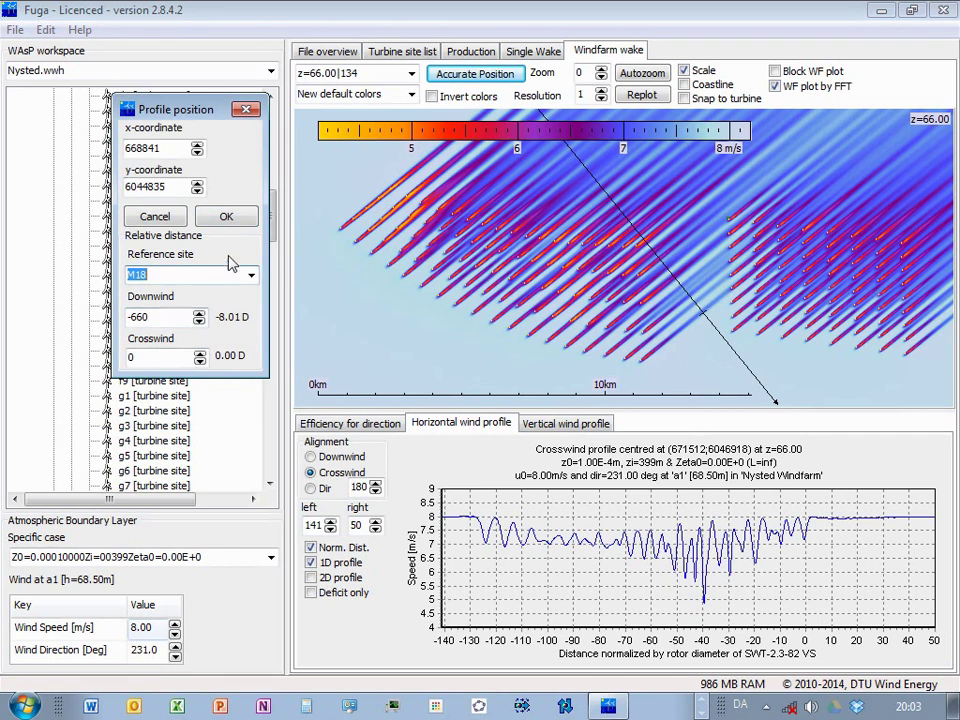
# Set the profile's downwind distance from M18 to -659 and apply the position.
pyautogui.click(198, 321)
pyautogui.click(199, 313)
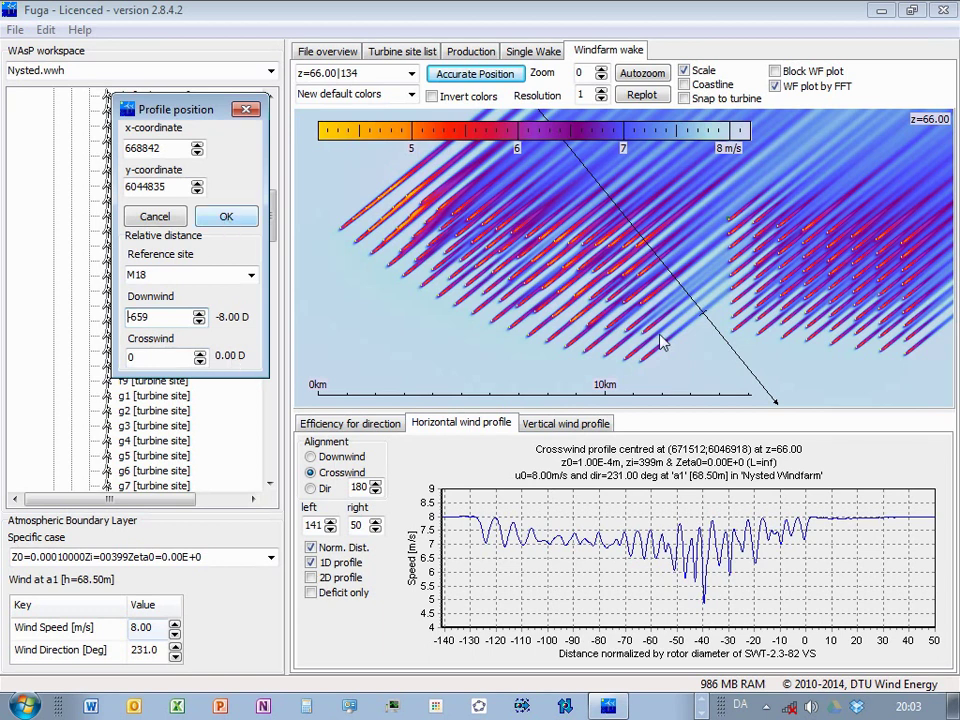
pyautogui.click(212, 216)
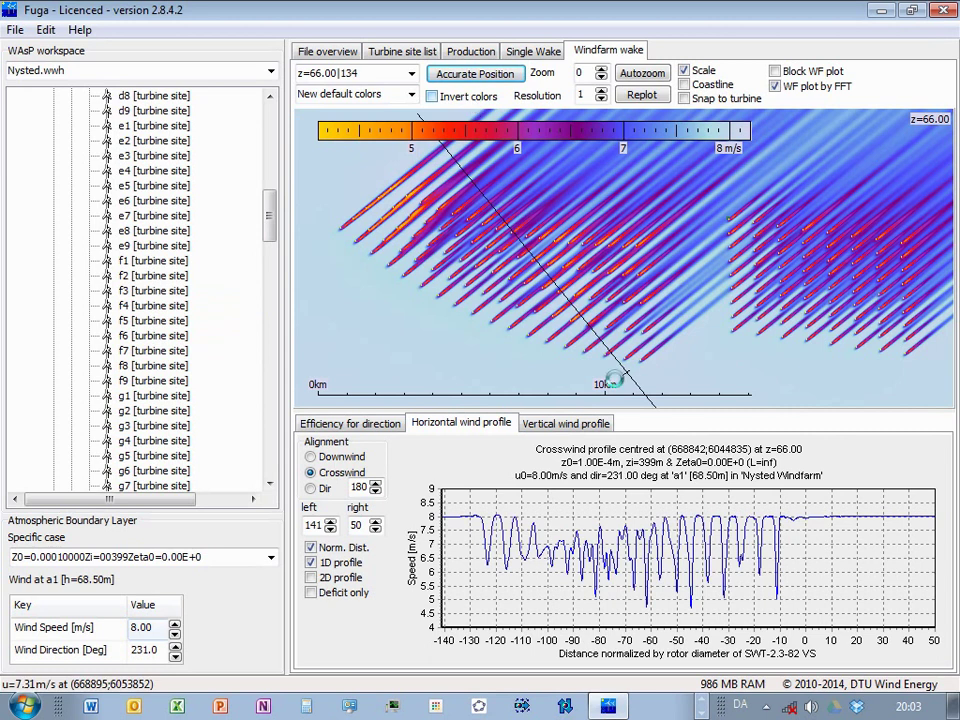
# Align the profile to a fixed direction and centre it in the gap between the two wind farms.
pyautogui.click(311, 489)
pyautogui.click(713, 269)
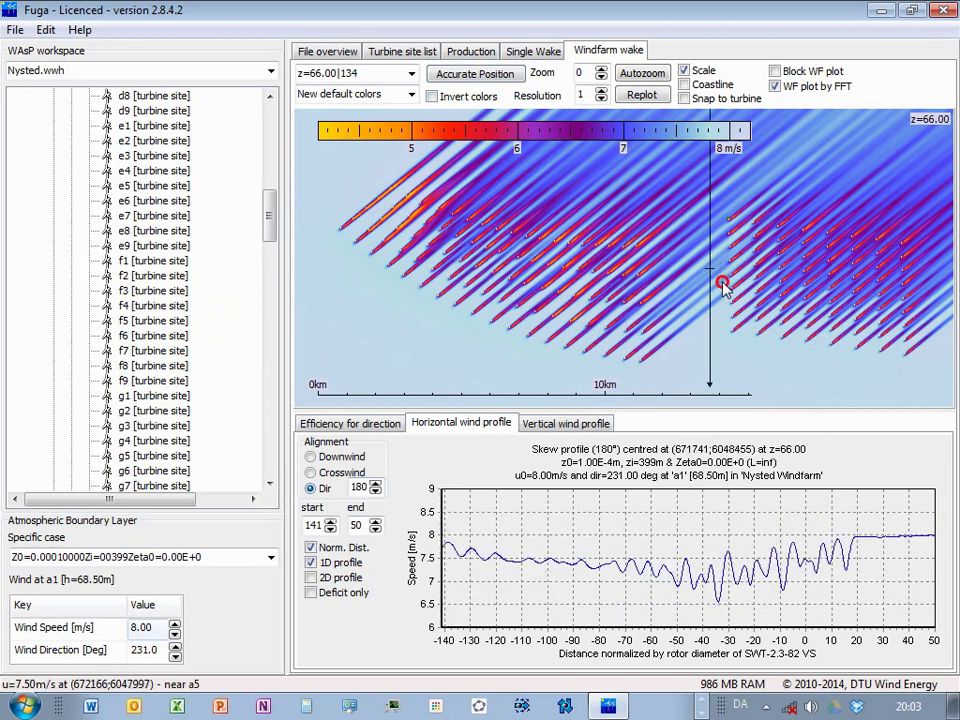
pyautogui.click(723, 283)
pyautogui.click(711, 276)
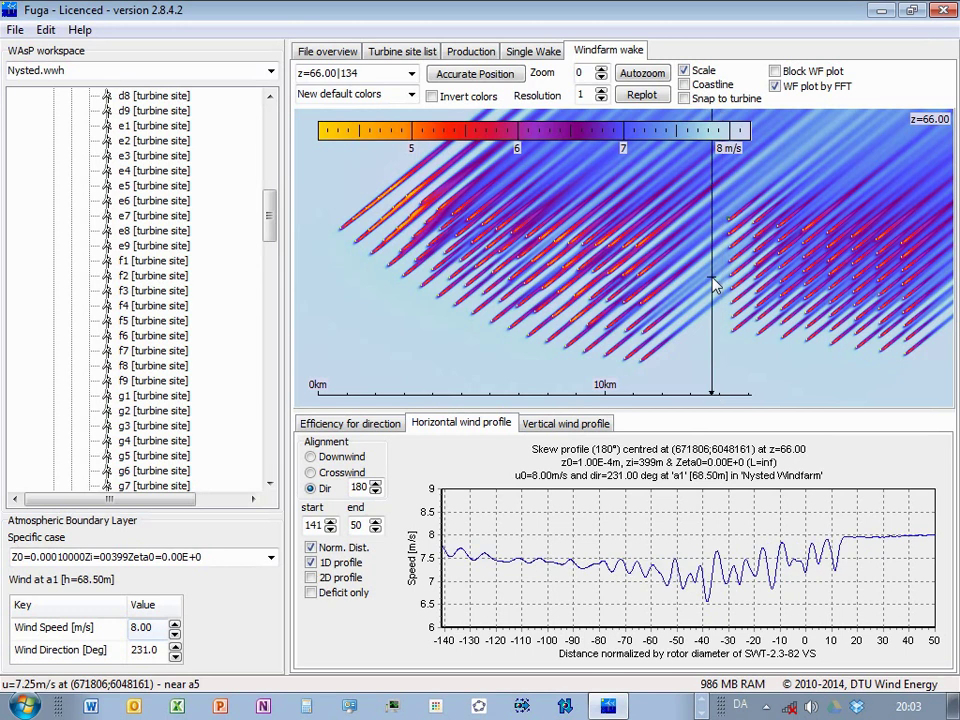
# Set the profile's fixed direction to 177 degrees.
pyautogui.click(376, 492)
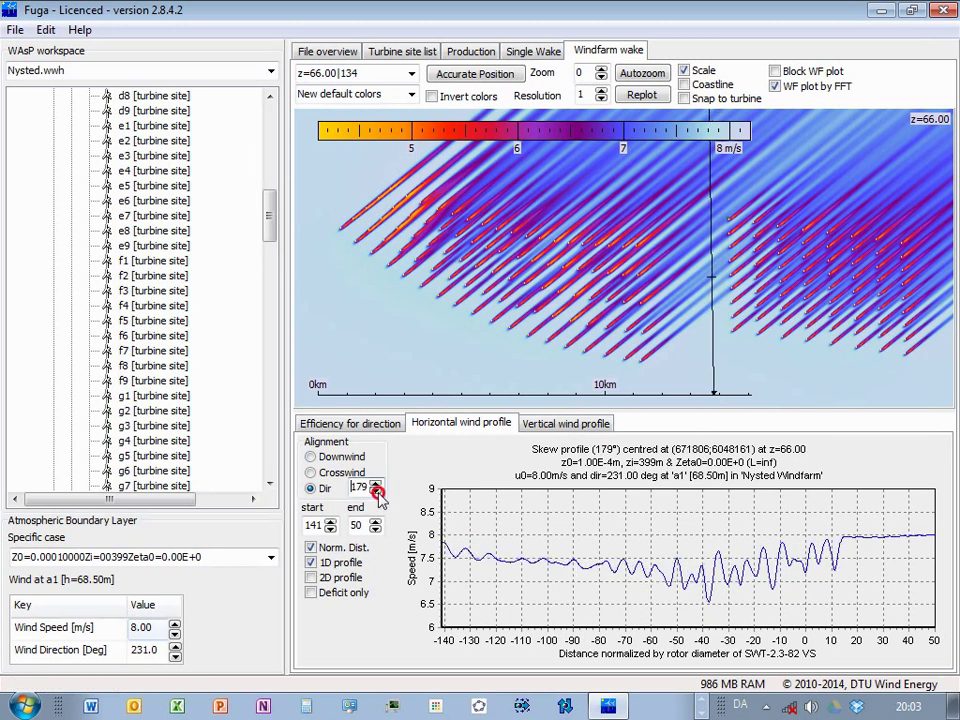
pyautogui.click(376, 492)
pyautogui.click(376, 492)
pyautogui.click(376, 492)
pyautogui.click(376, 483)
pyautogui.click(376, 483)
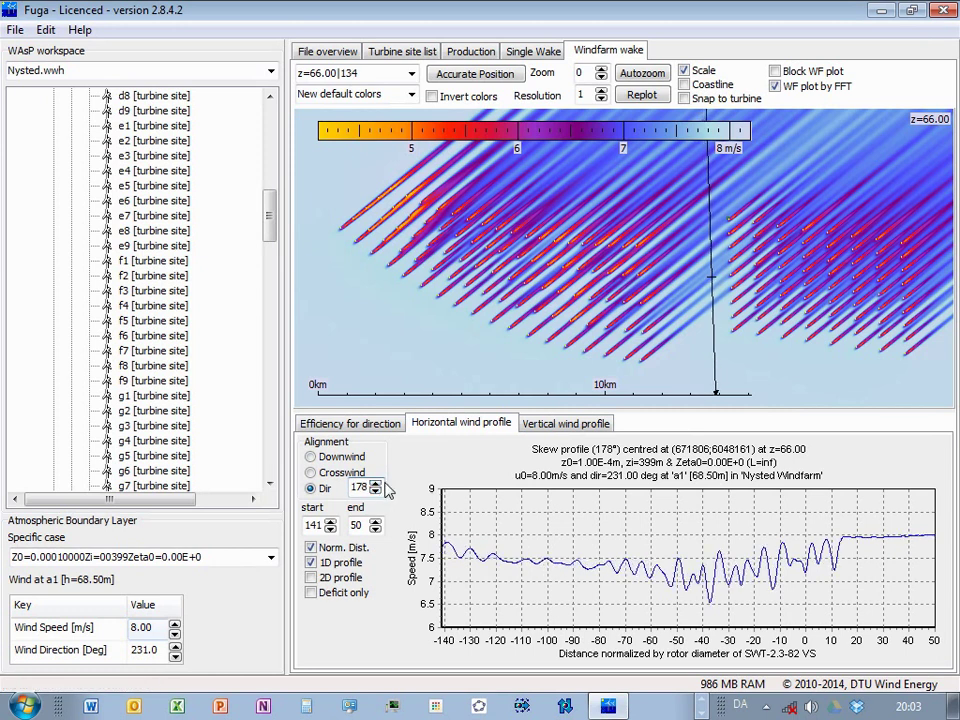
pyautogui.click(376, 492)
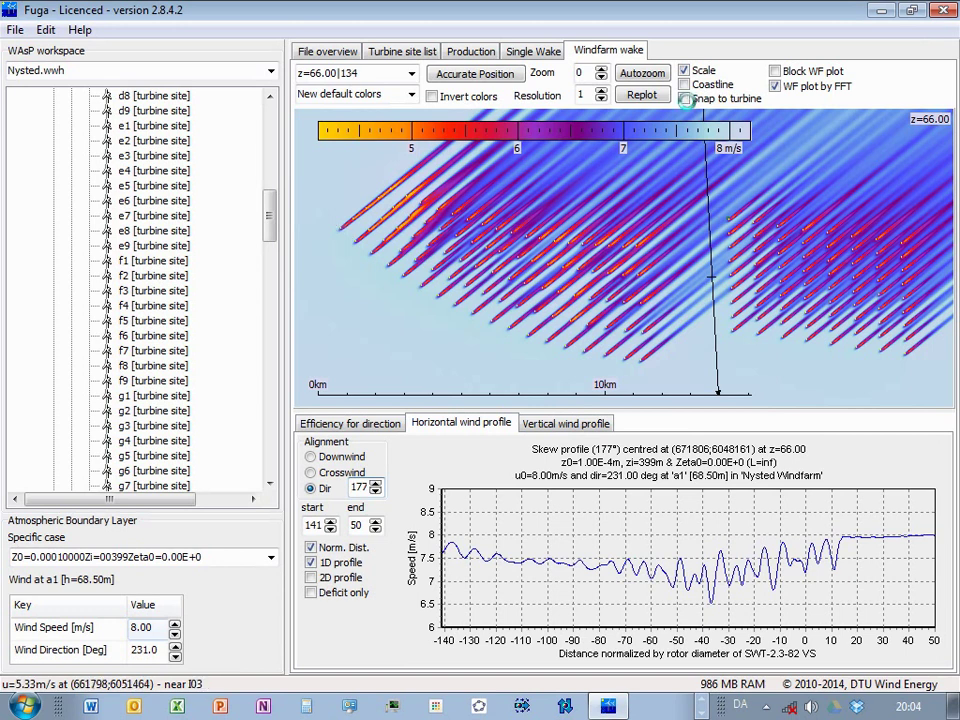
# Turn on snapping to turbines, centre the profile on turbine M01 and align it crosswind.
pyautogui.click(685, 99)
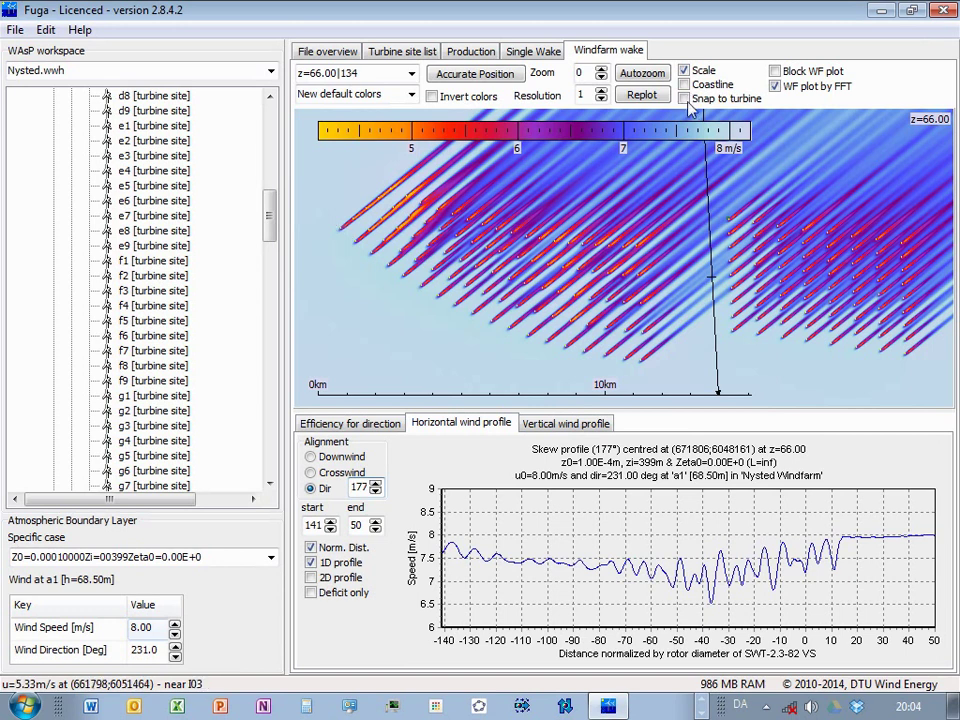
pyautogui.click(343, 234)
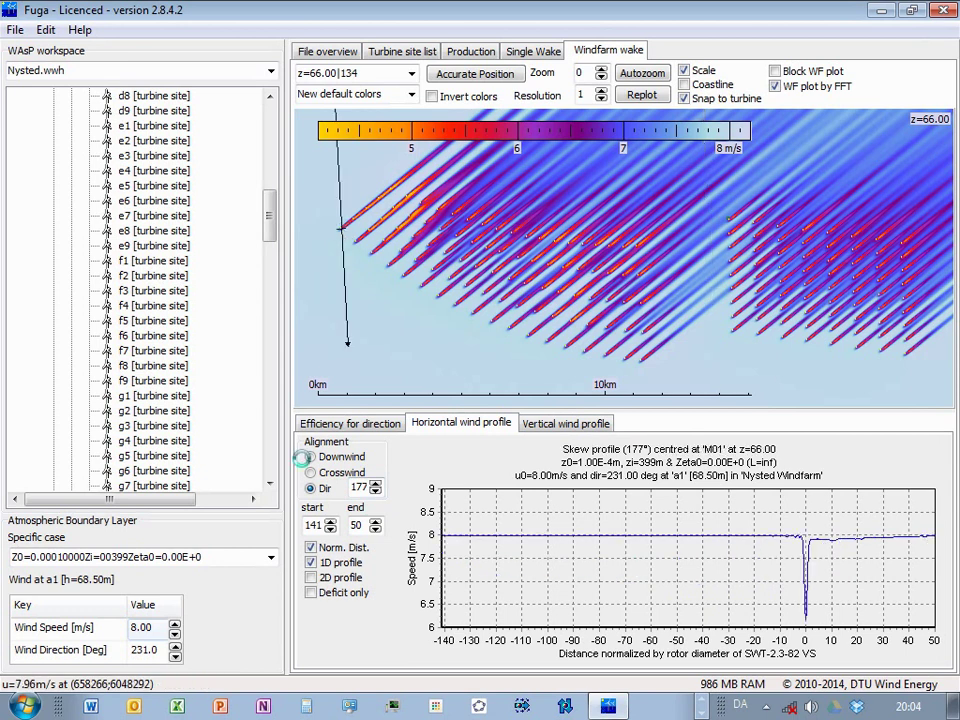
pyautogui.click(310, 472)
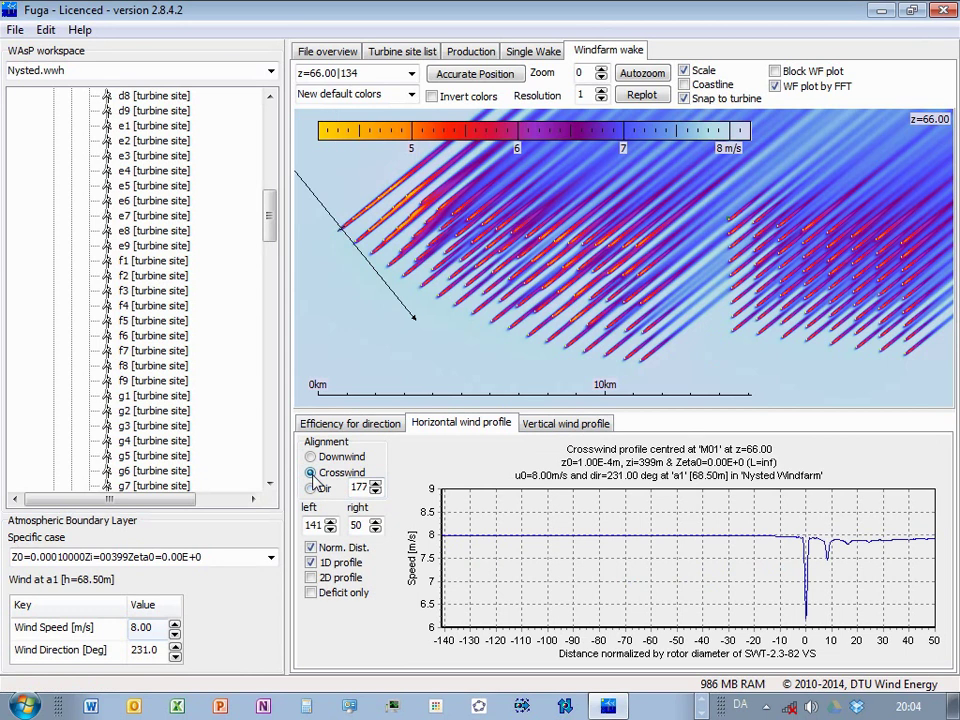
# Align the M01 profile downwind and set its upwind extent to 10.
pyautogui.click(310, 456)
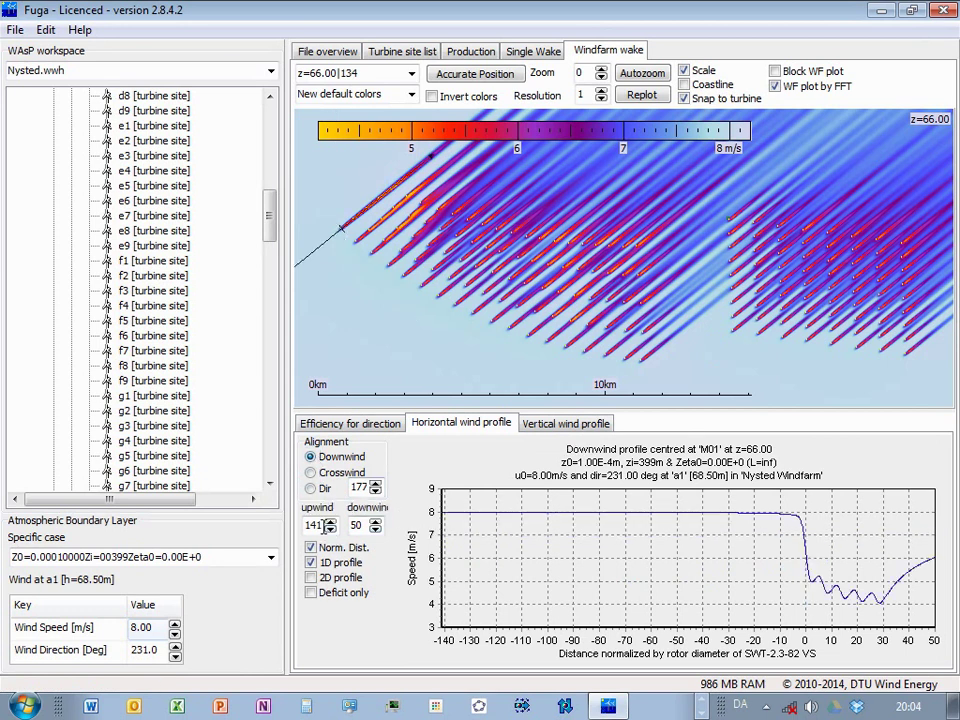
pyautogui.moveTo(326, 526); pyautogui.dragTo(301, 522)
pyautogui.write('10')
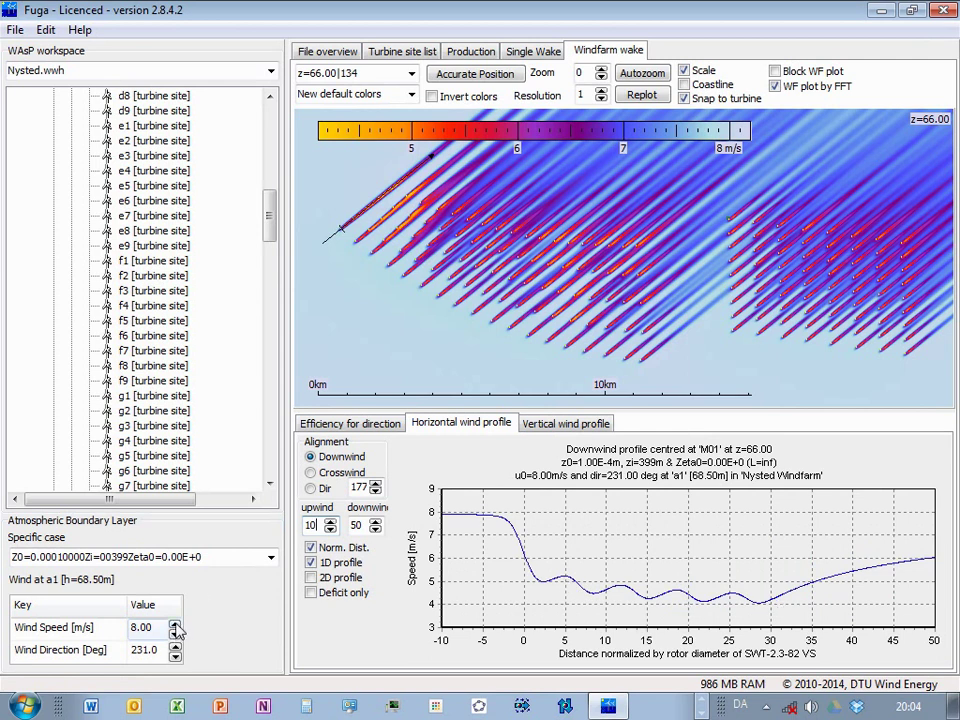
# Raise the wind speed to 13 m/s.
pyautogui.click(175, 623)
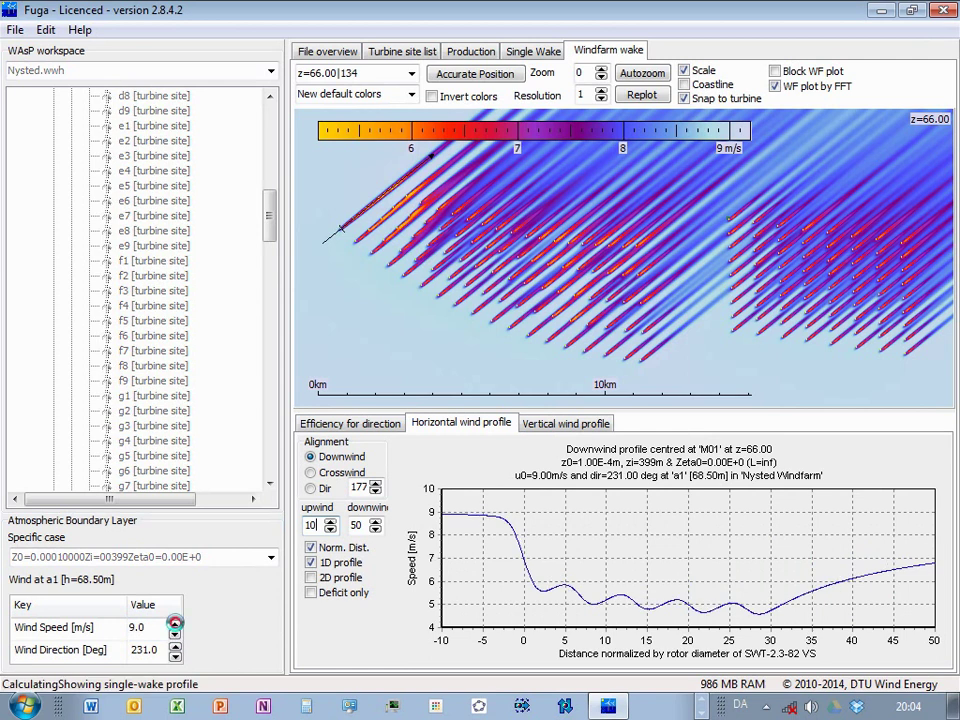
pyautogui.click(175, 622)
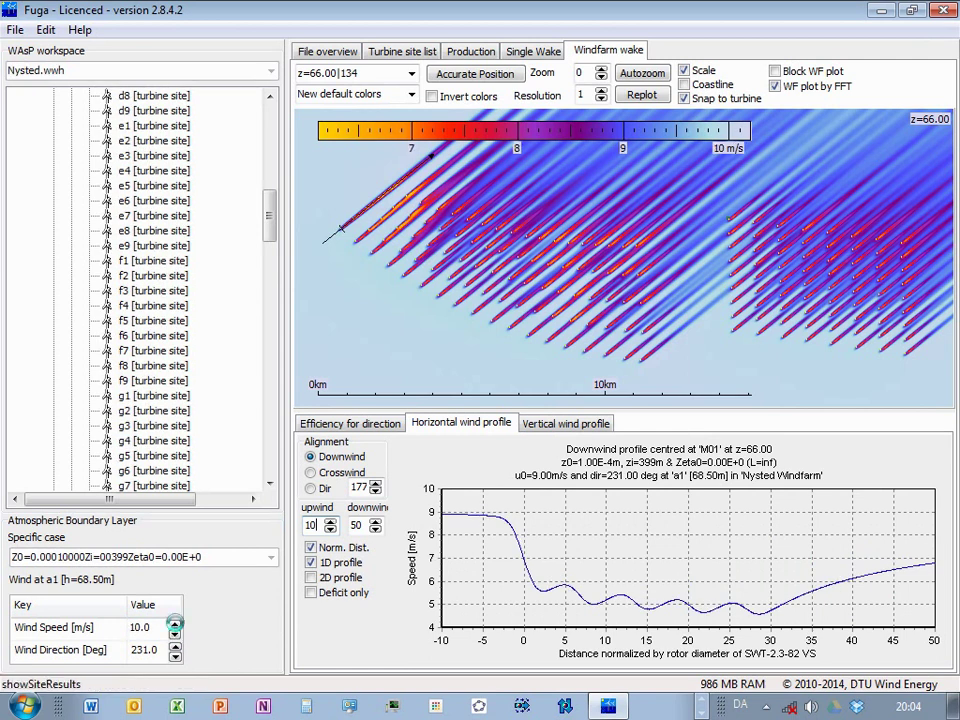
pyautogui.click(175, 622)
pyautogui.click(175, 623)
pyautogui.click(175, 623)
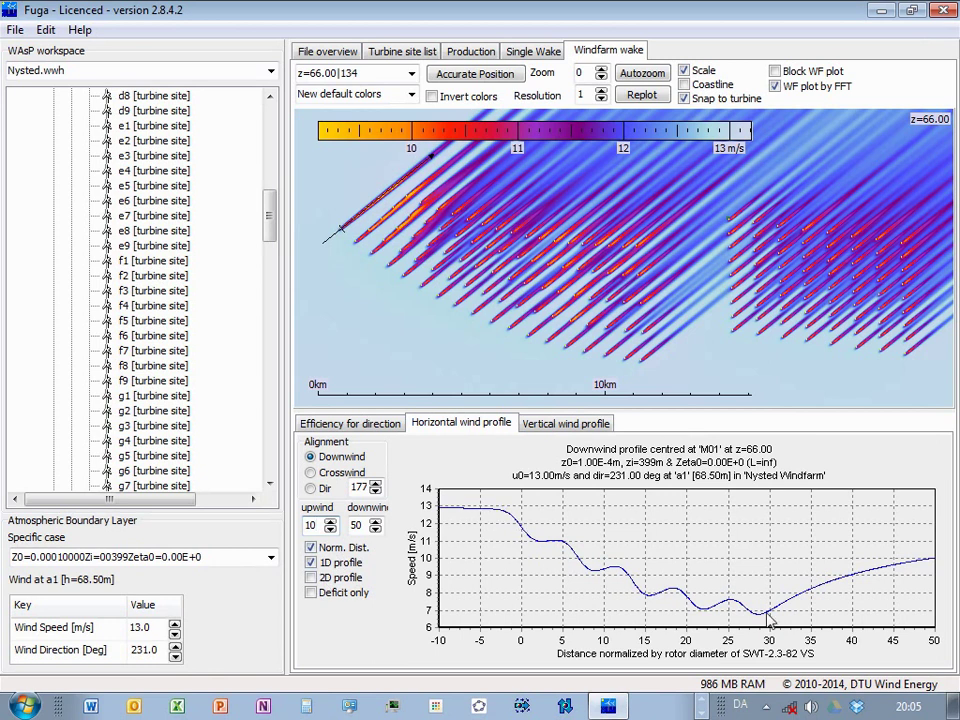
# Show the 2D downwind profile with the wind speed deficit only.
pyautogui.click(311, 578)
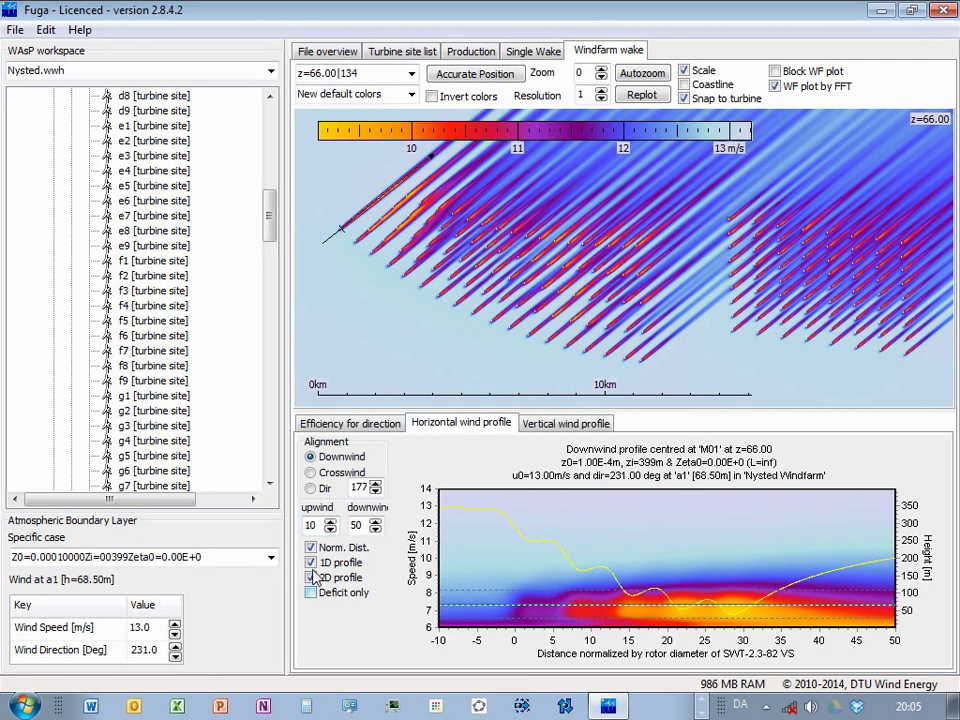
pyautogui.click(312, 592)
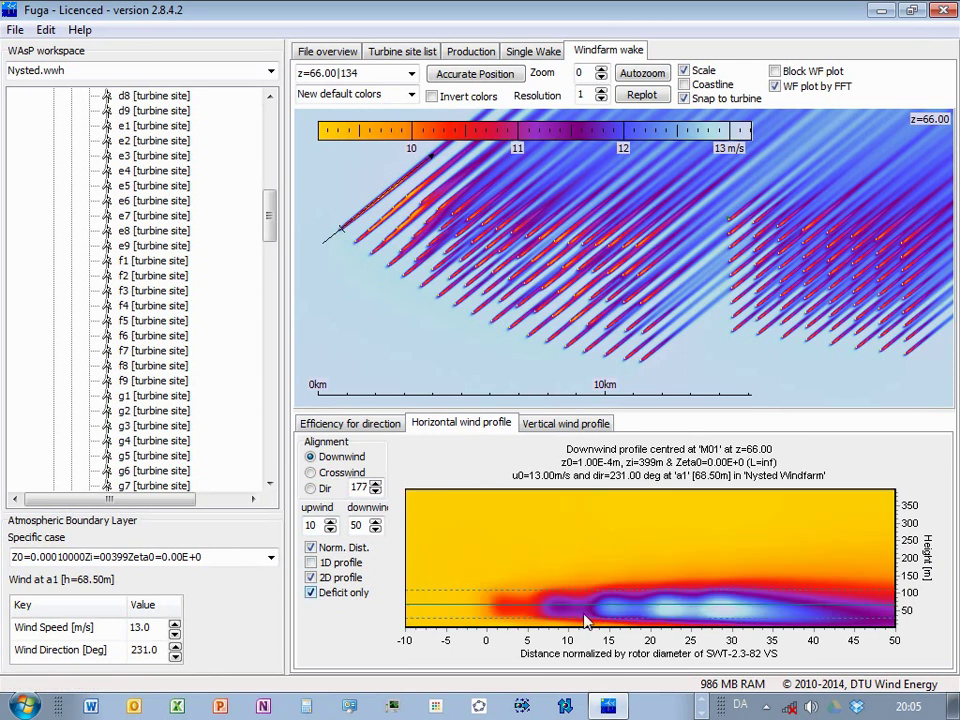
pyautogui.click(846, 620)
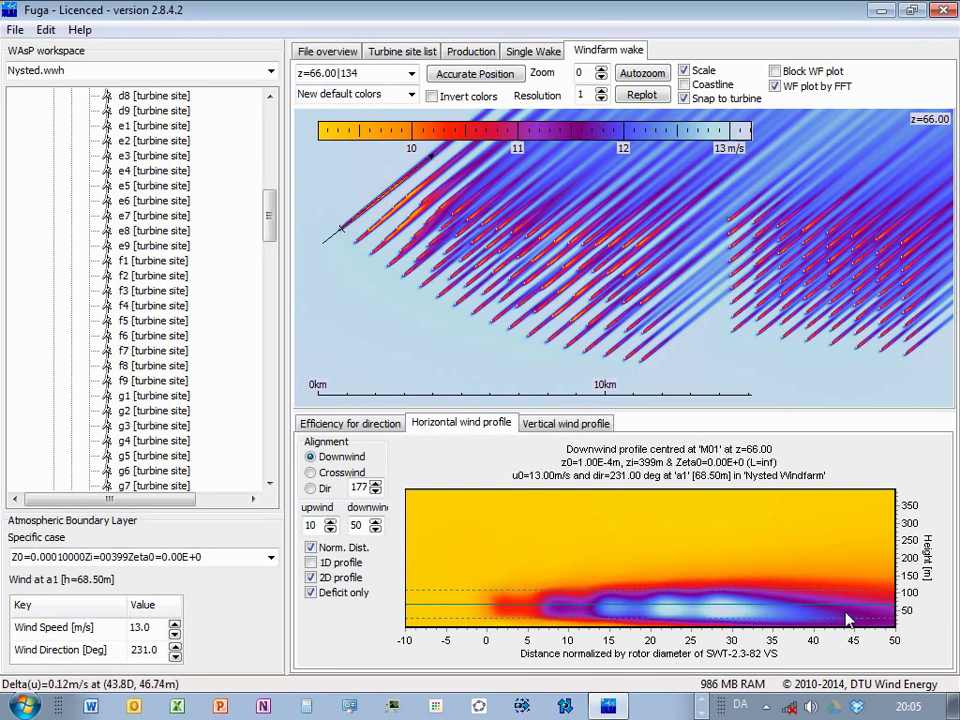
pyautogui.click(286, 511)
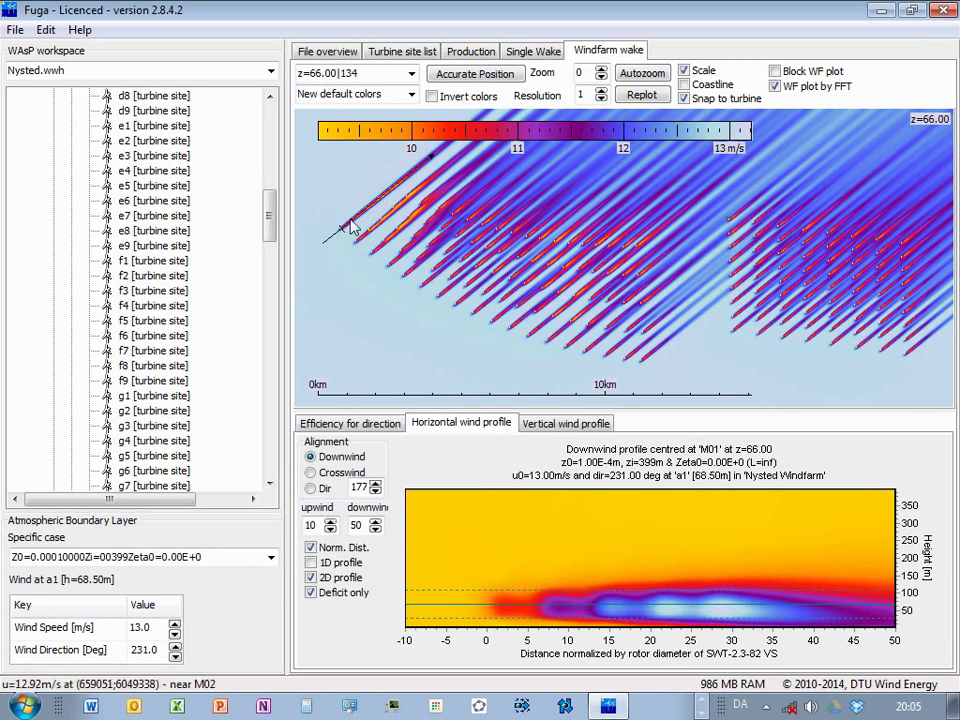
# Set the wind direction to 360 degrees and recalculate the wakes.
pyautogui.click(158, 650)
pyautogui.click(159, 650)
pyautogui.write('360')
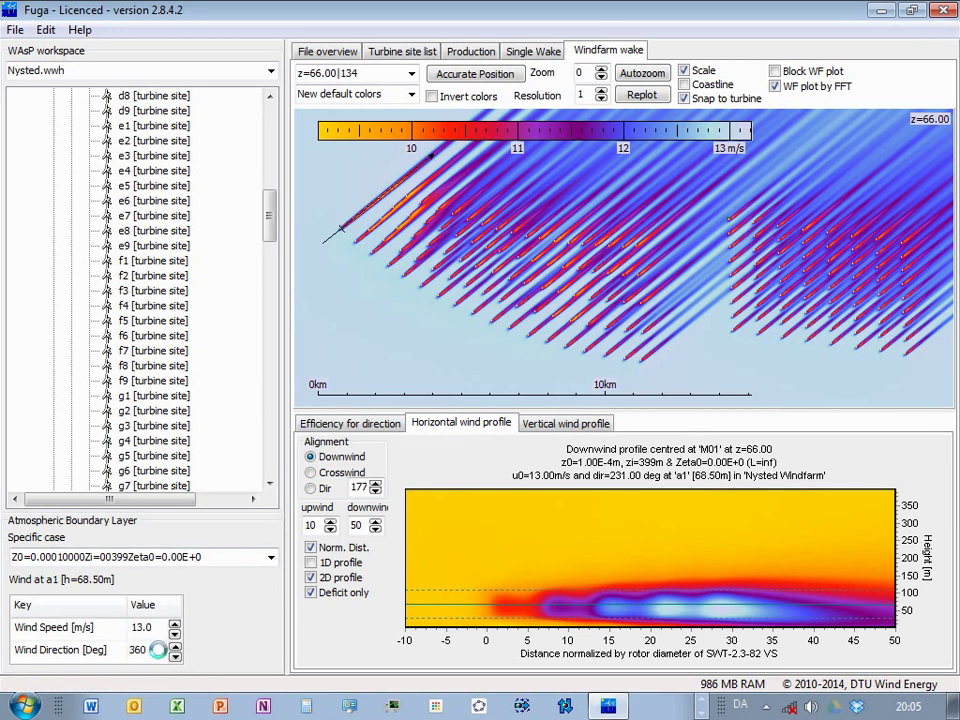
pyautogui.press('Return')
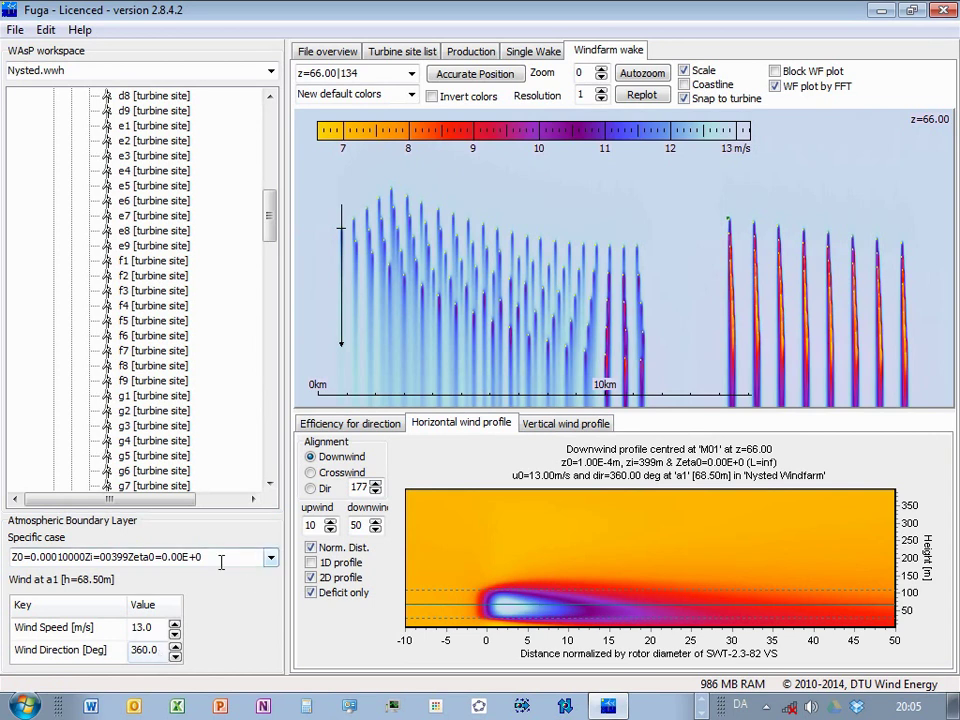
# Select the atmospheric boundary layer case Z0=0.00005951Zi=00392Zeta0=3.00E-7.
pyautogui.click(271, 560)
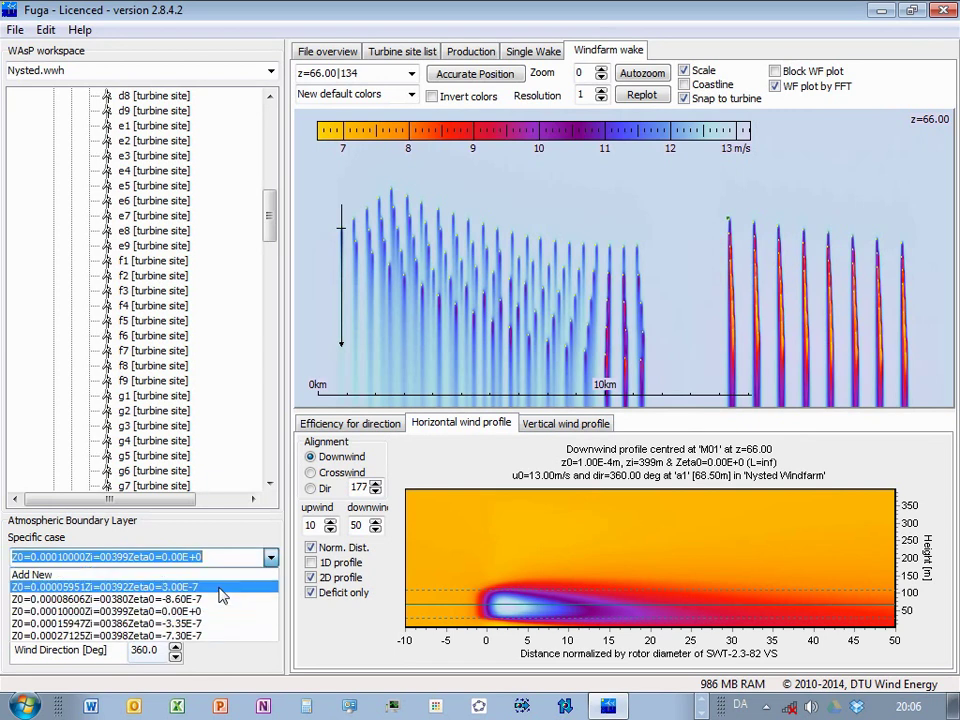
pyautogui.click(220, 587)
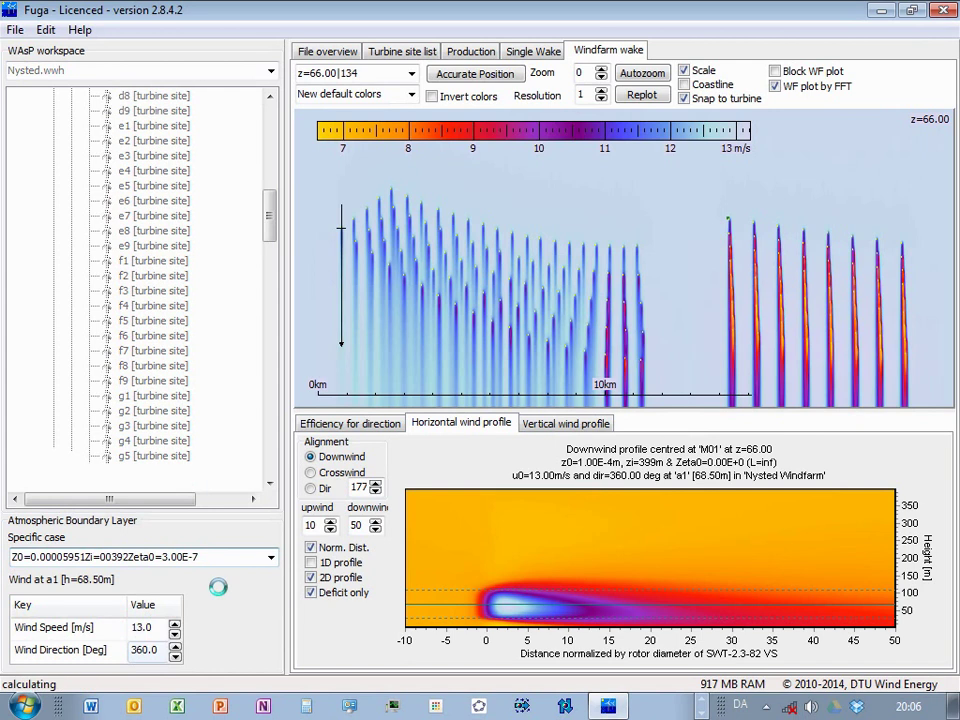